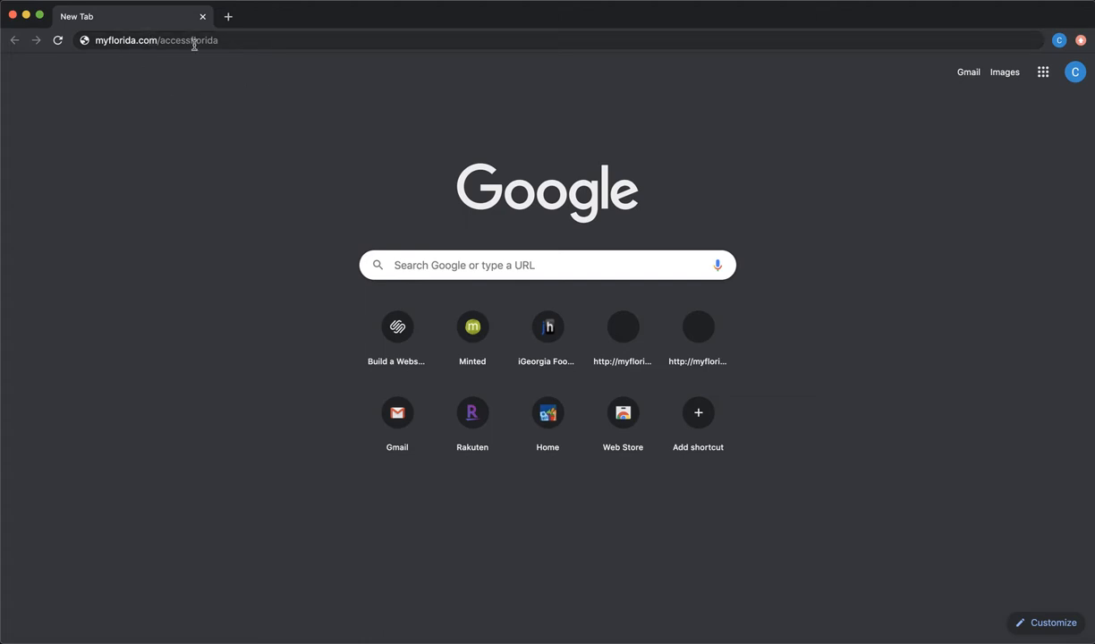
Load the Florida DCF ACCESS Florida site from the address already typed in Chrome
{"action": "left_click", "coordinate": [239, 41]}
{"action": "left_click", "coordinate": [238, 41]}
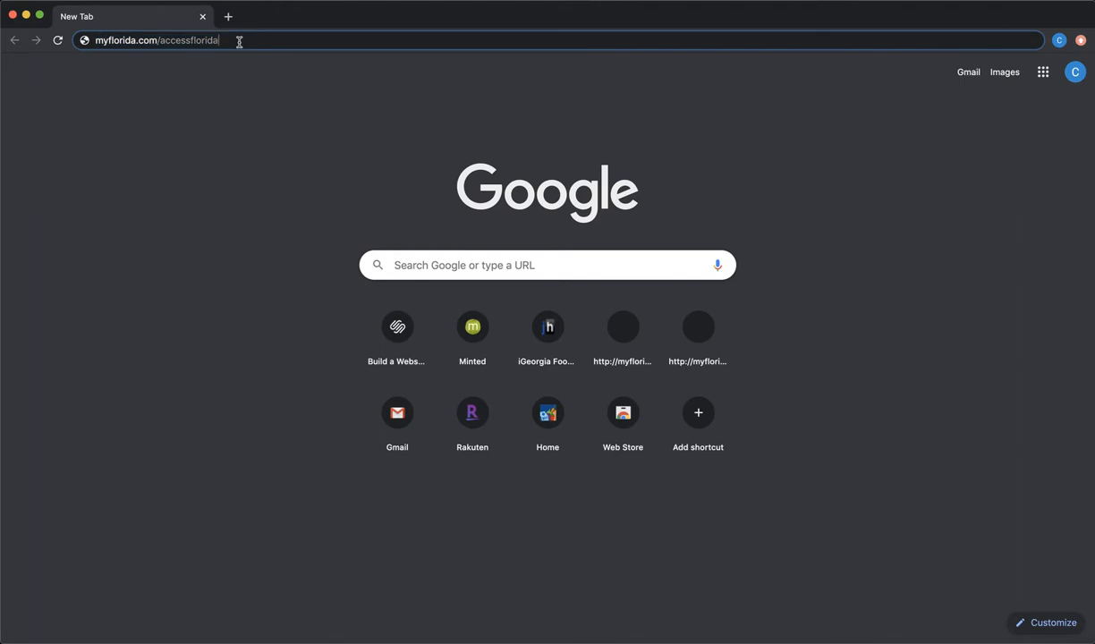
{"action": "key", "text": "Return"}
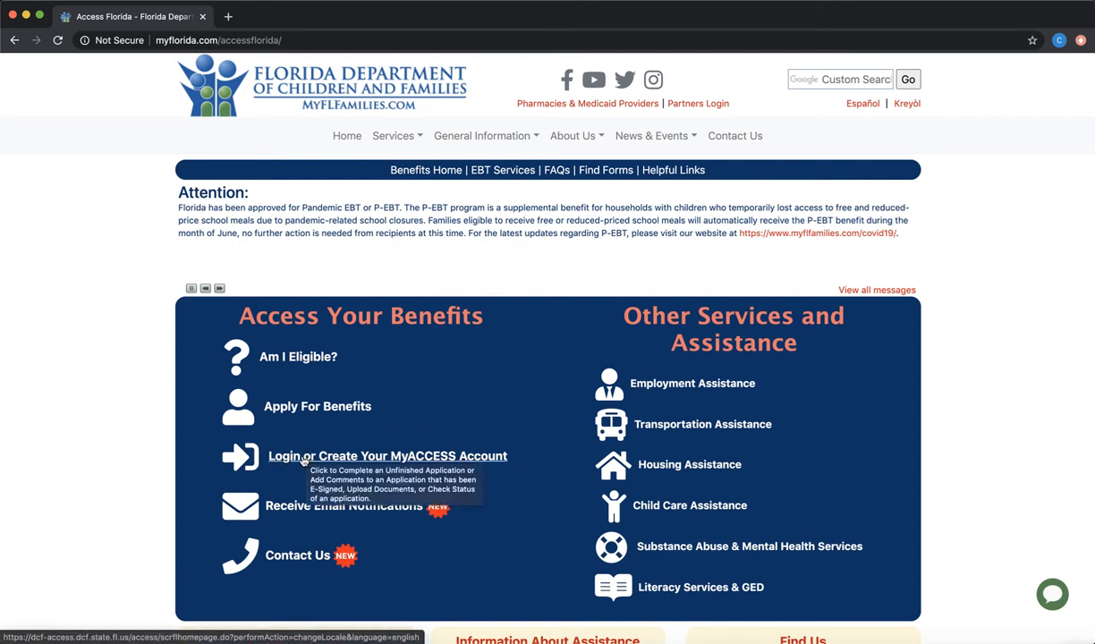
Sign in to MyACCESS with the account's User ID and password
{"action": "left_click", "coordinate": [303, 460]}
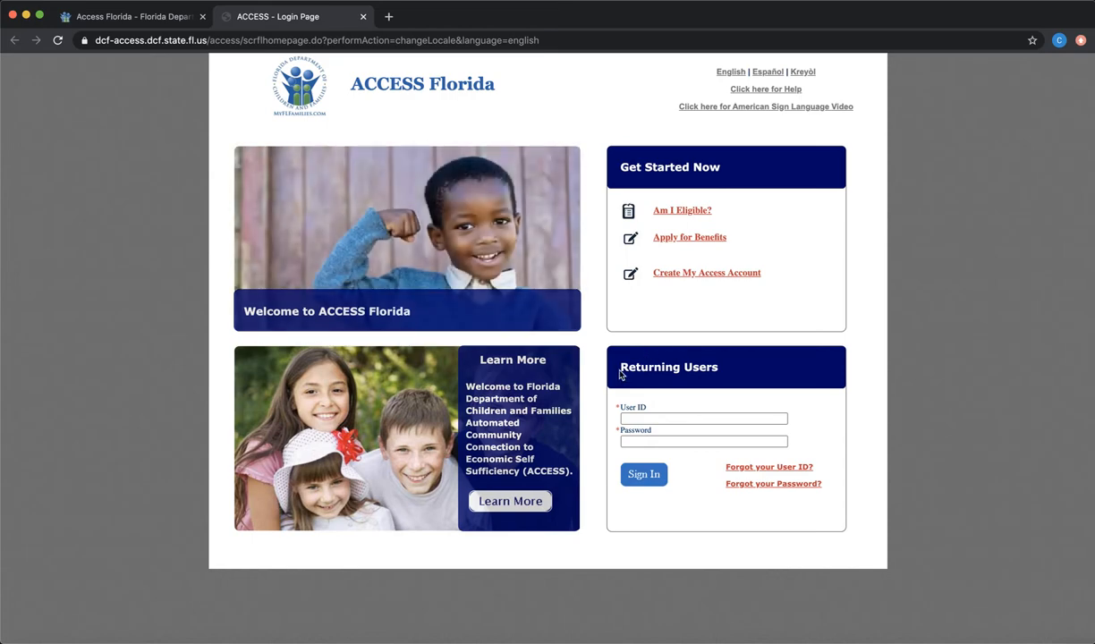
{"action": "left_click", "coordinate": [657, 421]}
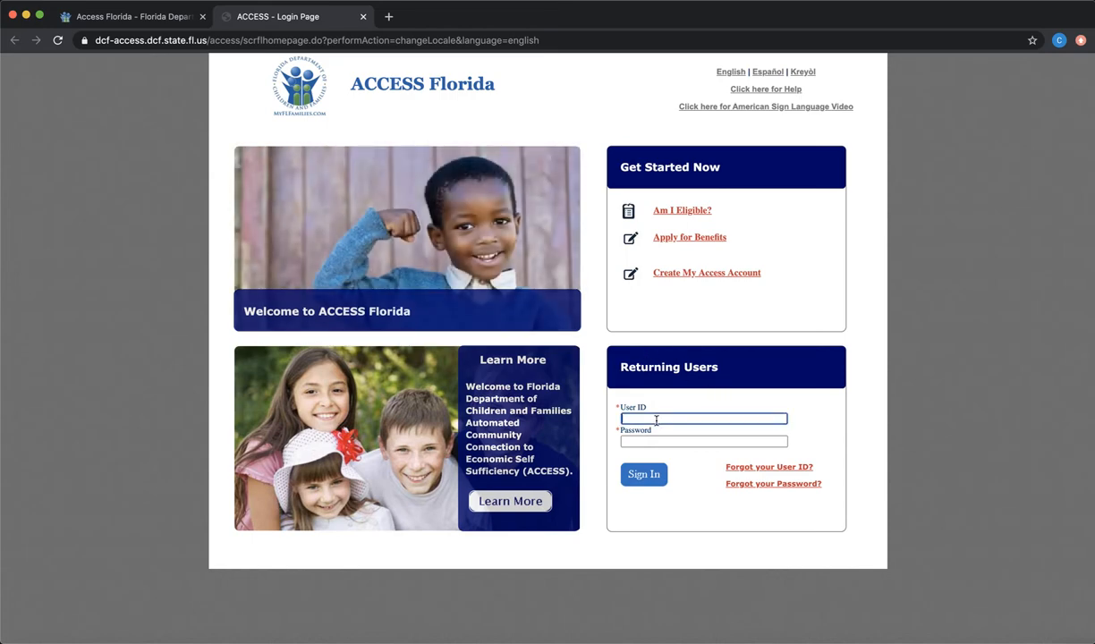
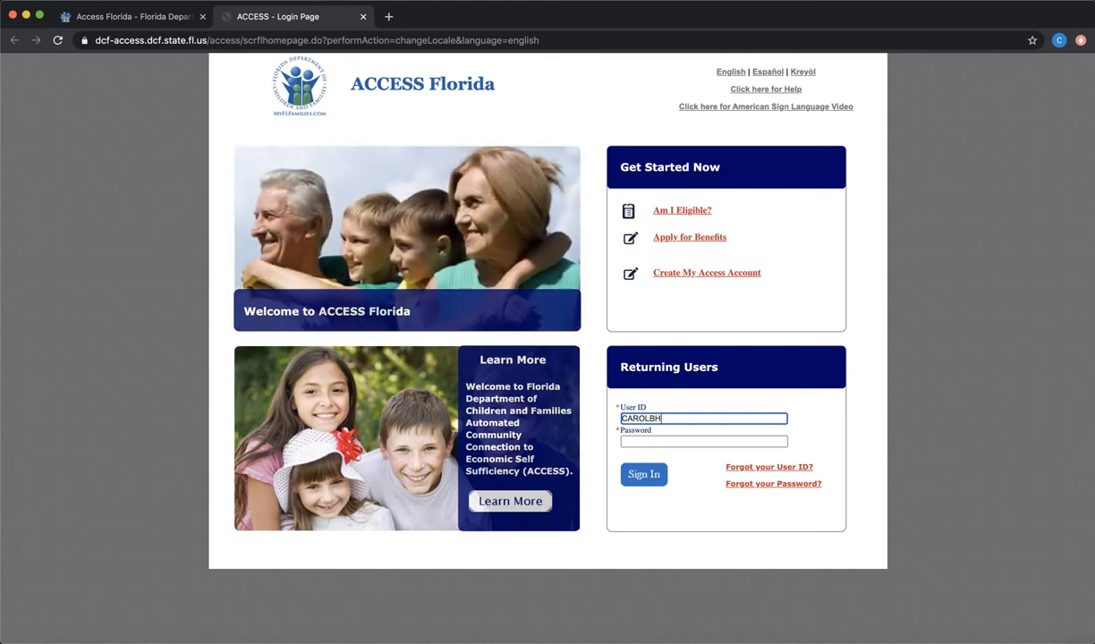
{"action": "key", "text": "Tab"}
{"action": "type", "text": "********"}
{"action": "key", "text": "Return"}
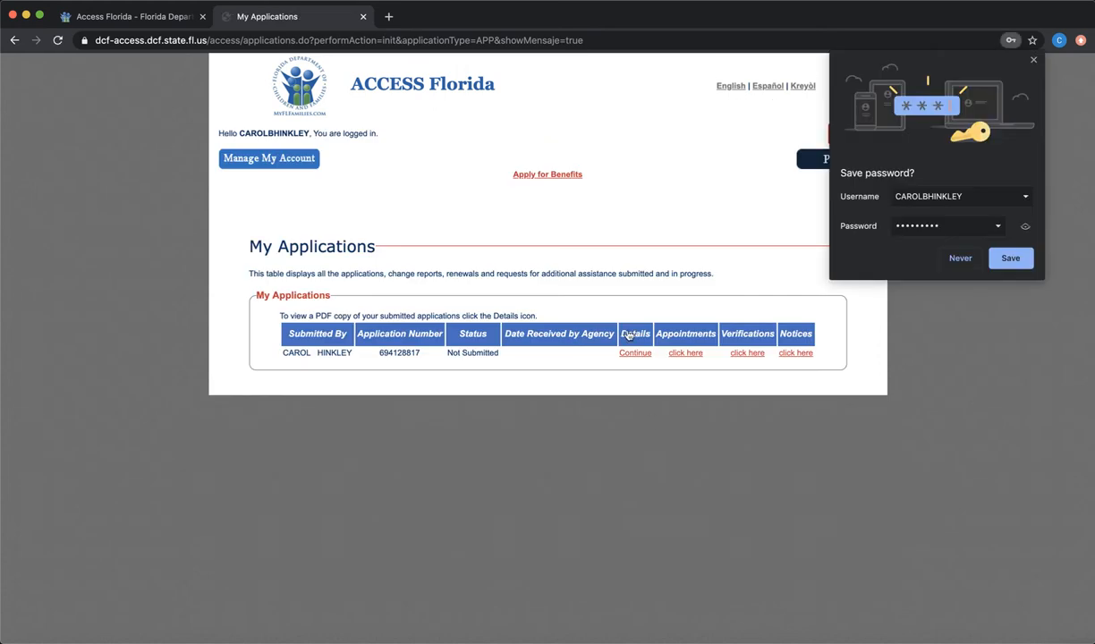
Choose Never in Chrome's Save password prompt
{"action": "left_click", "coordinate": [960, 258]}
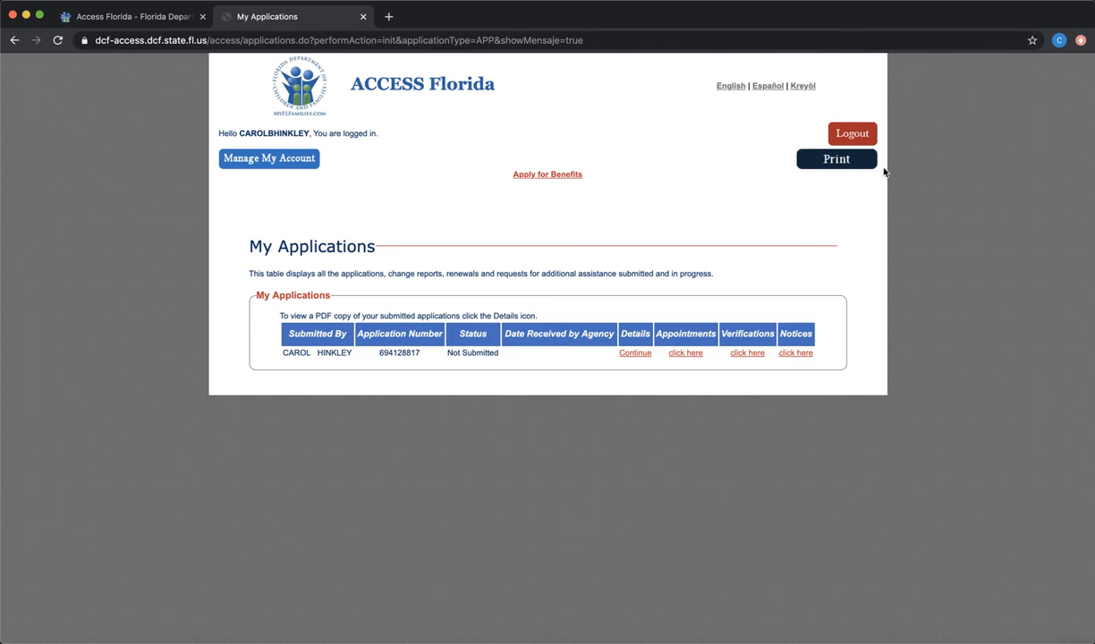
Log out, return to the ACCESS Florida home page, and go to Forgot your User ID
{"action": "left_click", "coordinate": [850, 132]}
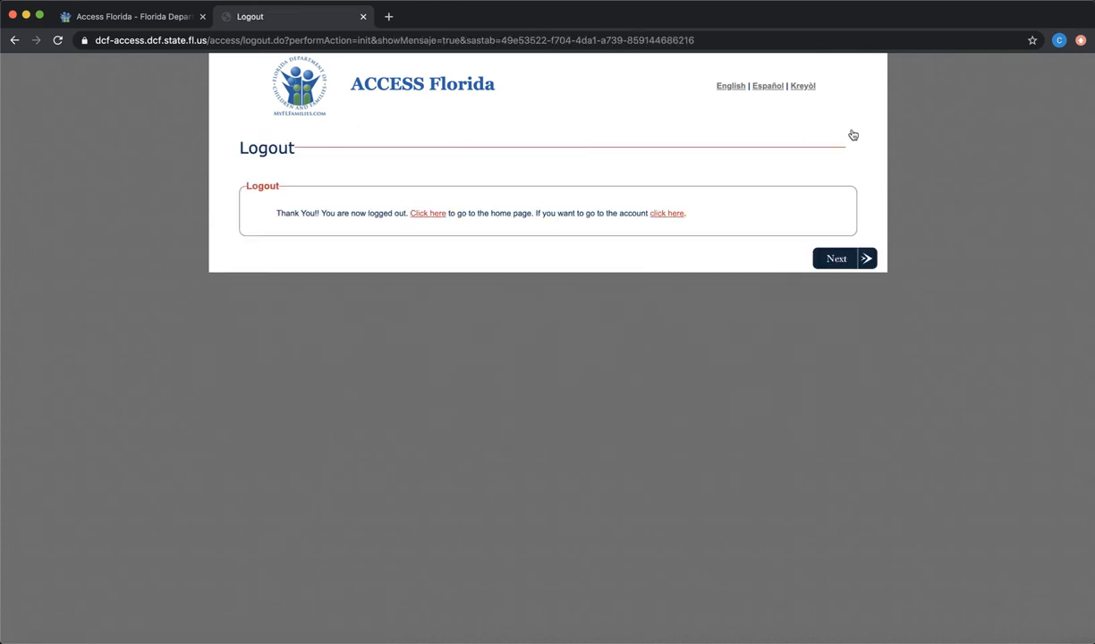
{"action": "left_click", "coordinate": [413, 215]}
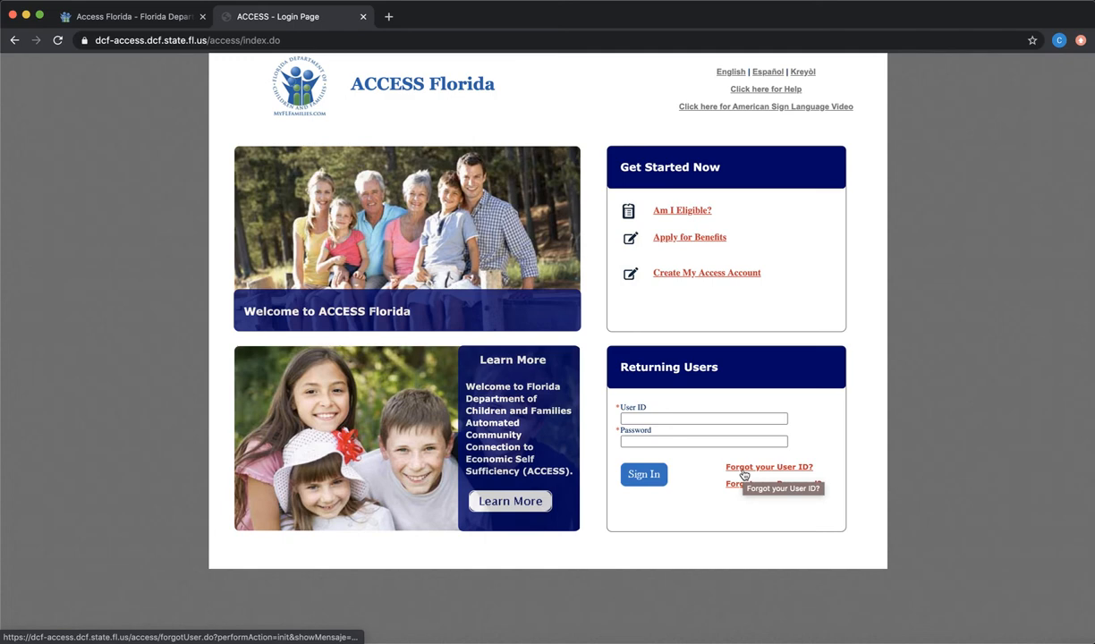
{"action": "left_click", "coordinate": [744, 469]}
Select the First Name field, then go back to the login page
{"action": "left_click", "coordinate": [465, 214]}
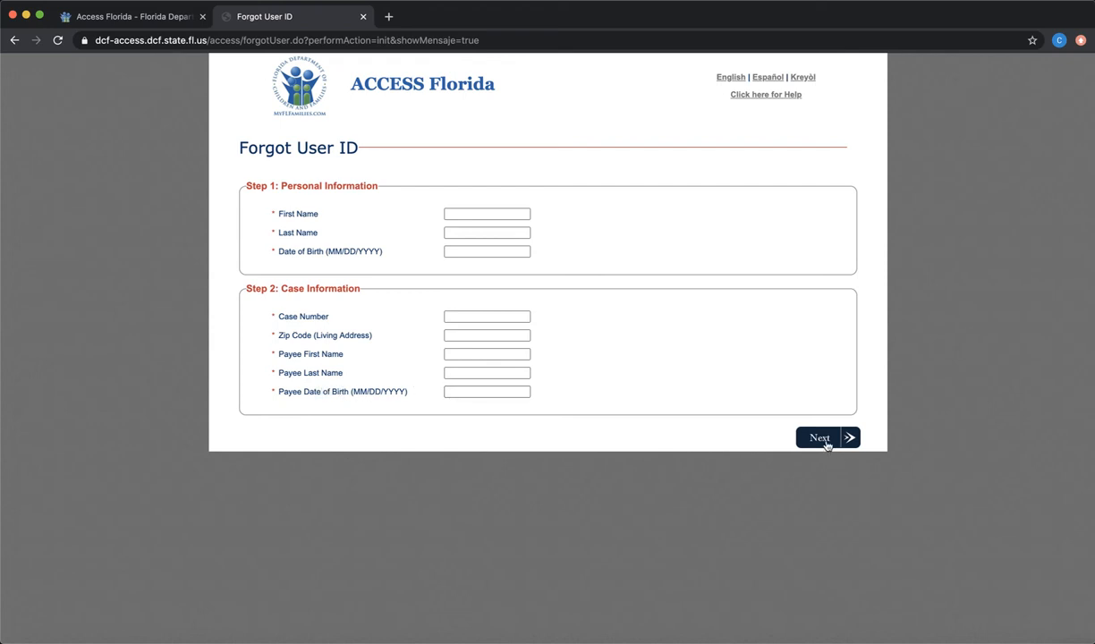
{"action": "left_click", "coordinate": [14, 41]}
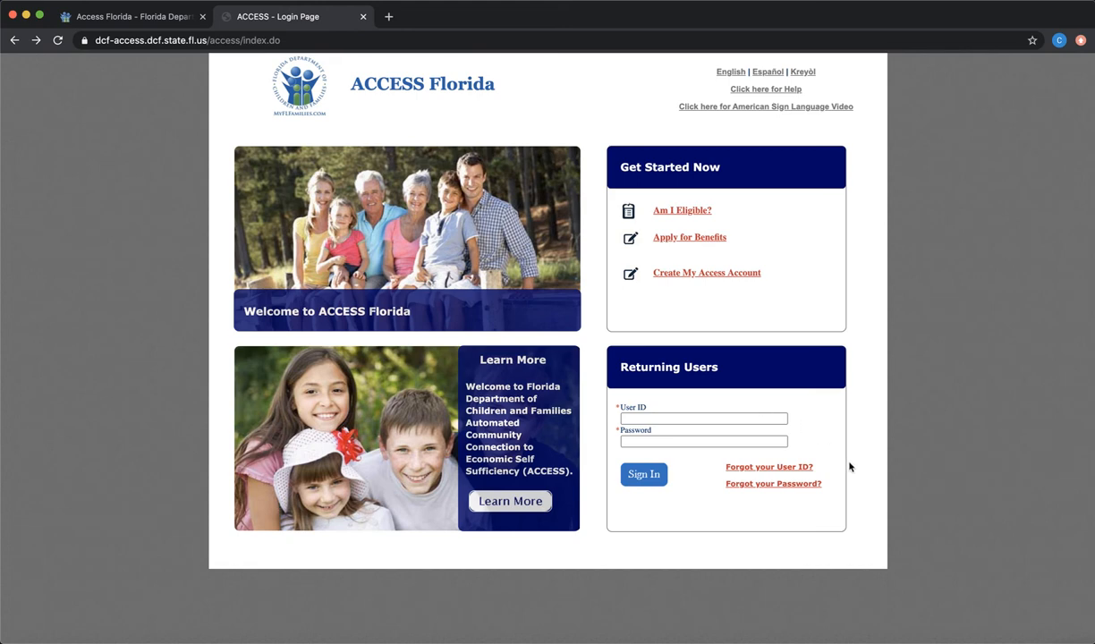
On Forgot your Password, enter the account's User ID, fix a typo, and submit with Next
{"action": "left_click", "coordinate": [796, 485]}
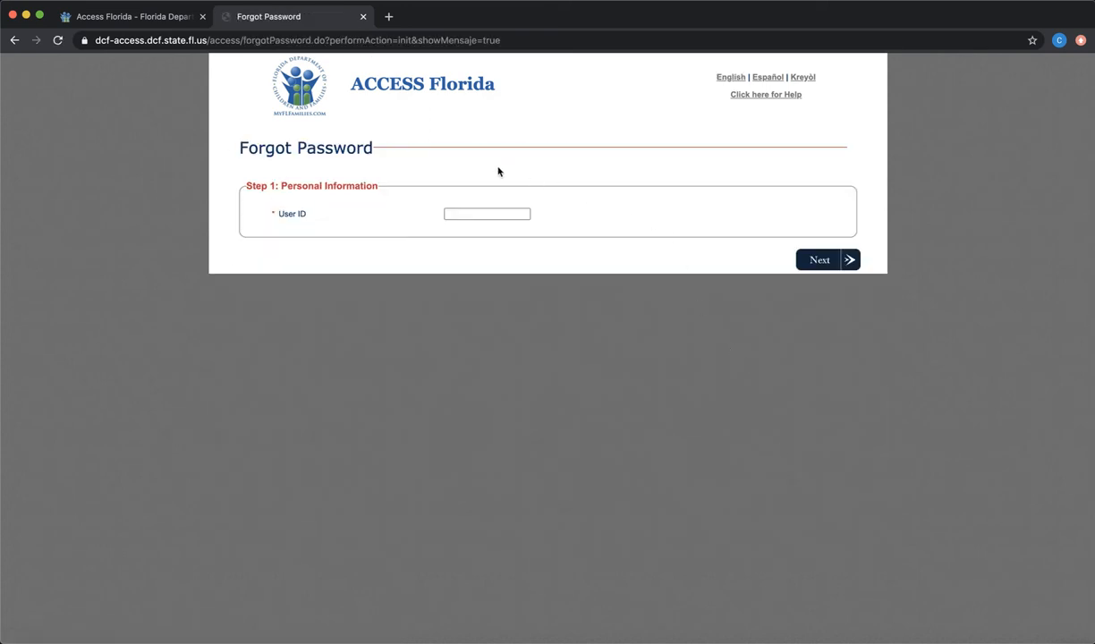
{"action": "left_click", "coordinate": [460, 215]}
{"action": "type", "text": "carol"}
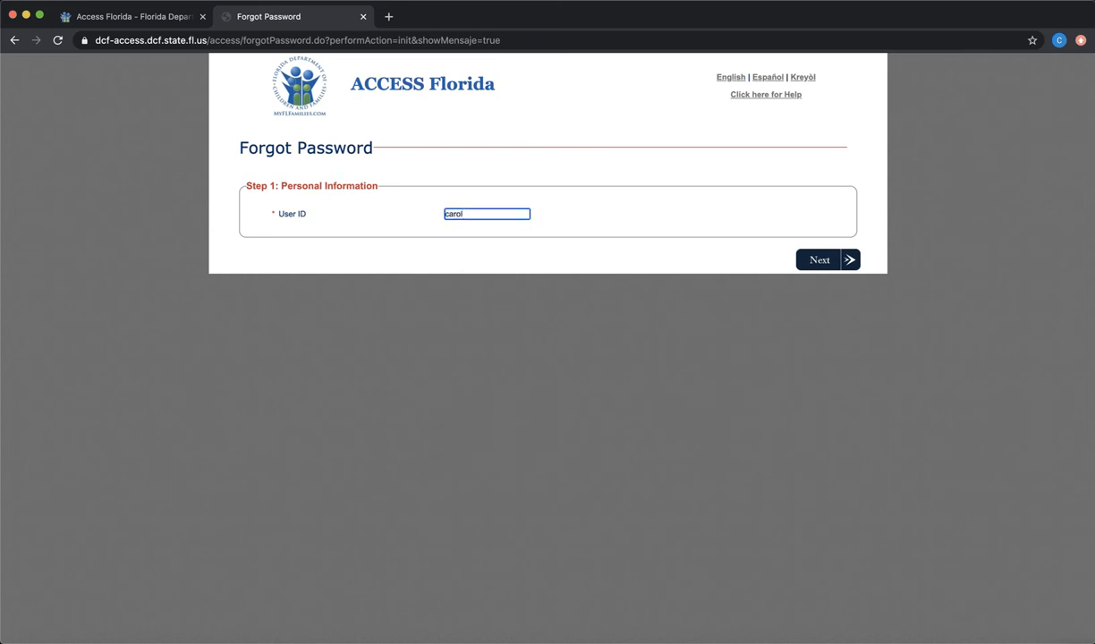
{"action": "key", "text": "BackSpace"}
{"action": "key", "text": "BackSpace"}
{"action": "key", "text": "BackSpace"}
{"action": "key", "text": "BackSpace"}
{"action": "key", "text": "BackSpace"}
{"action": "key", "text": "Tab"}
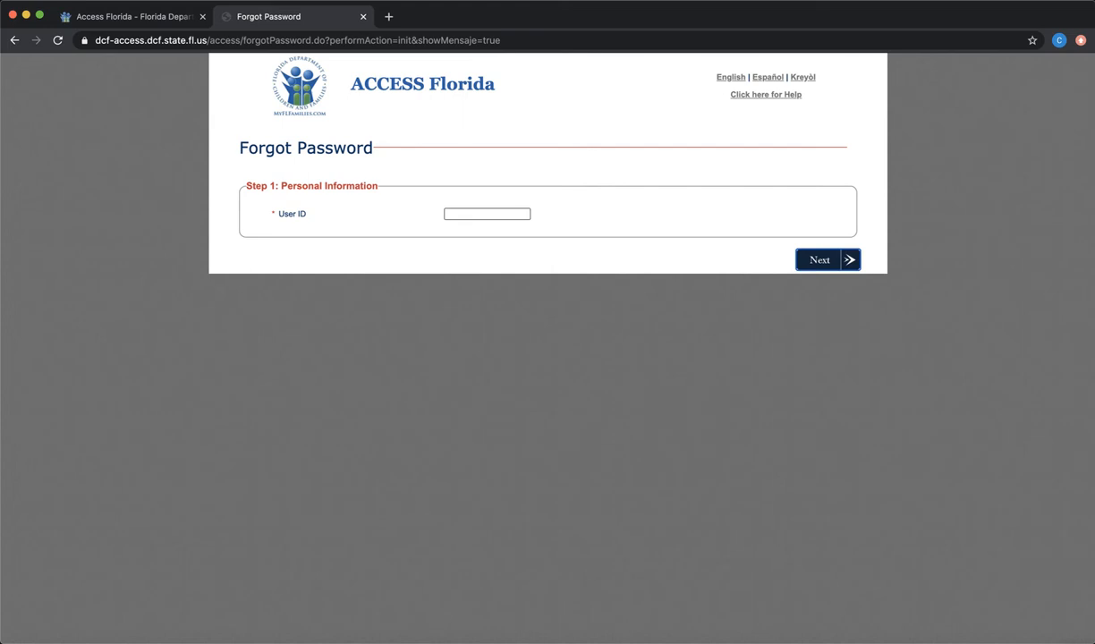
{"action": "left_click", "coordinate": [497, 214]}
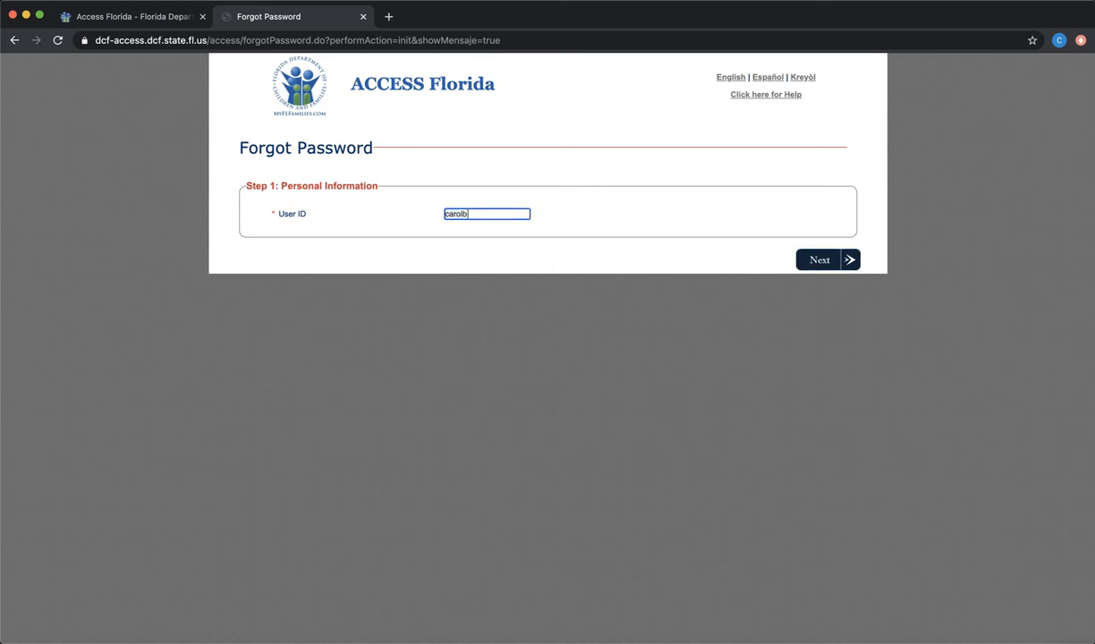
{"action": "left_click", "coordinate": [820, 260]}
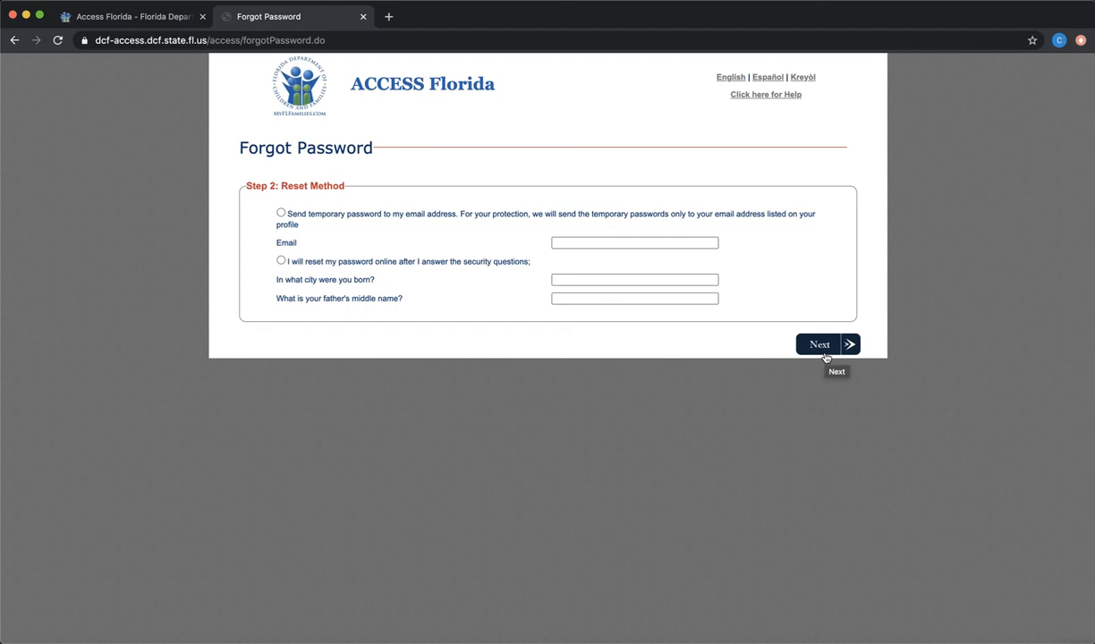
Click Next on the Step 2: Reset Method page once it loads
{"action": "left_click", "coordinate": [825, 357]}
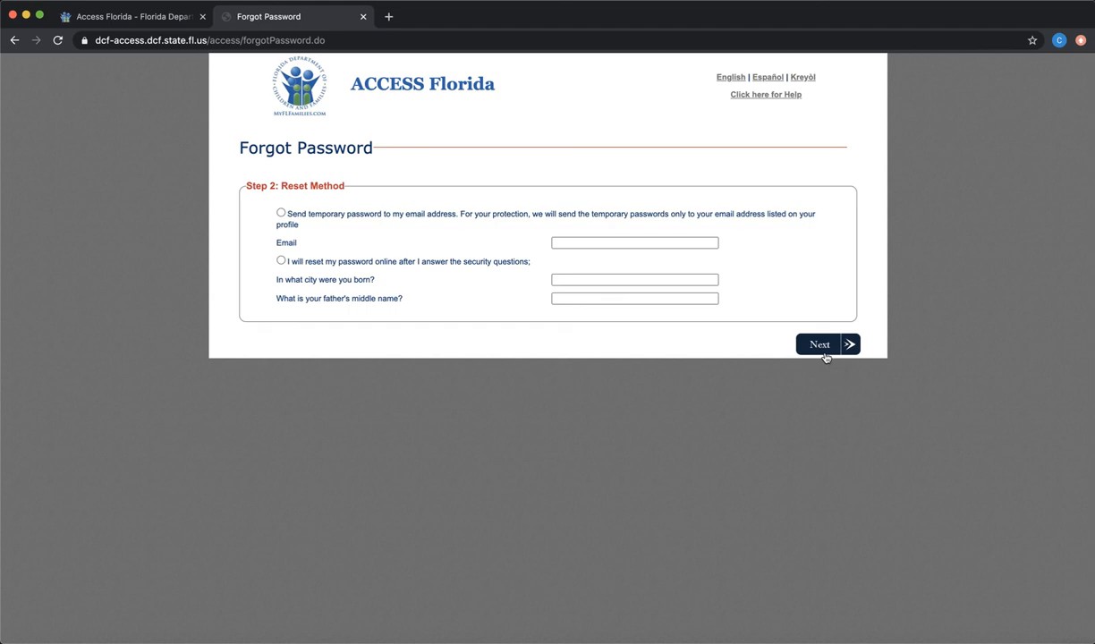